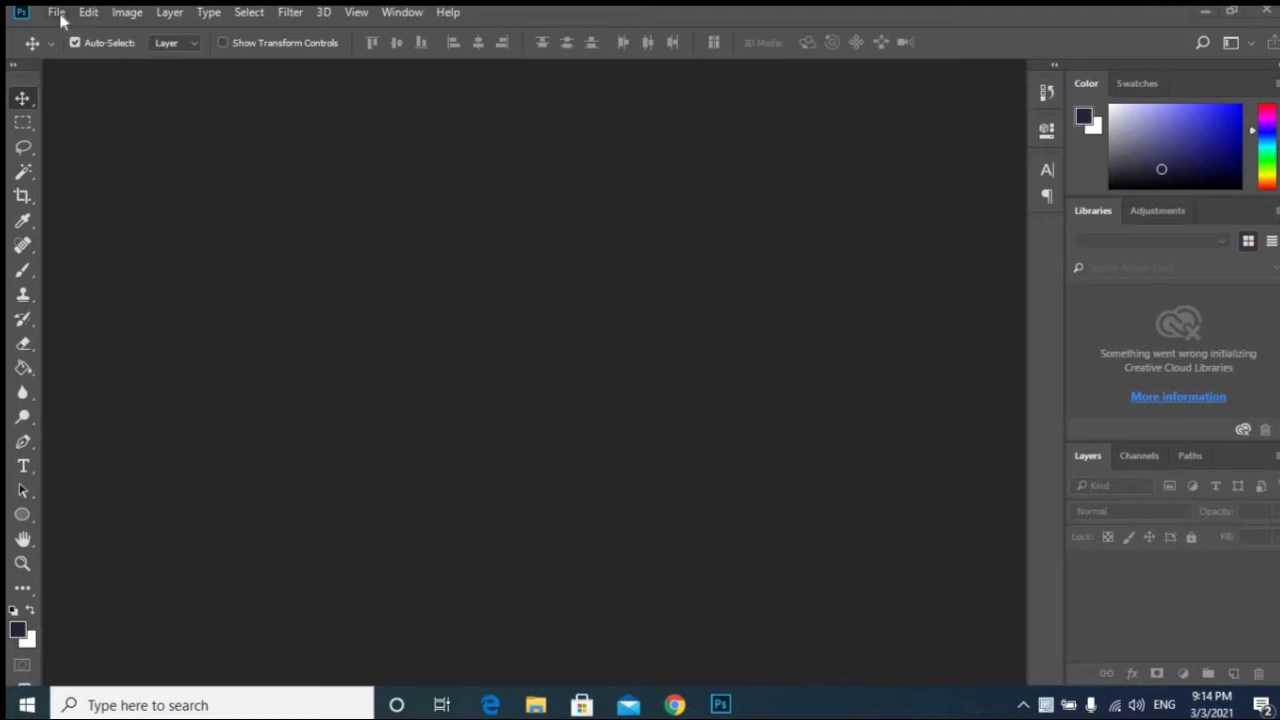
Open the portrait-beautiful-young-woman-against-blurred-plants image from the PHOTOSHOP folder on the desktop
left_click(57, 12)
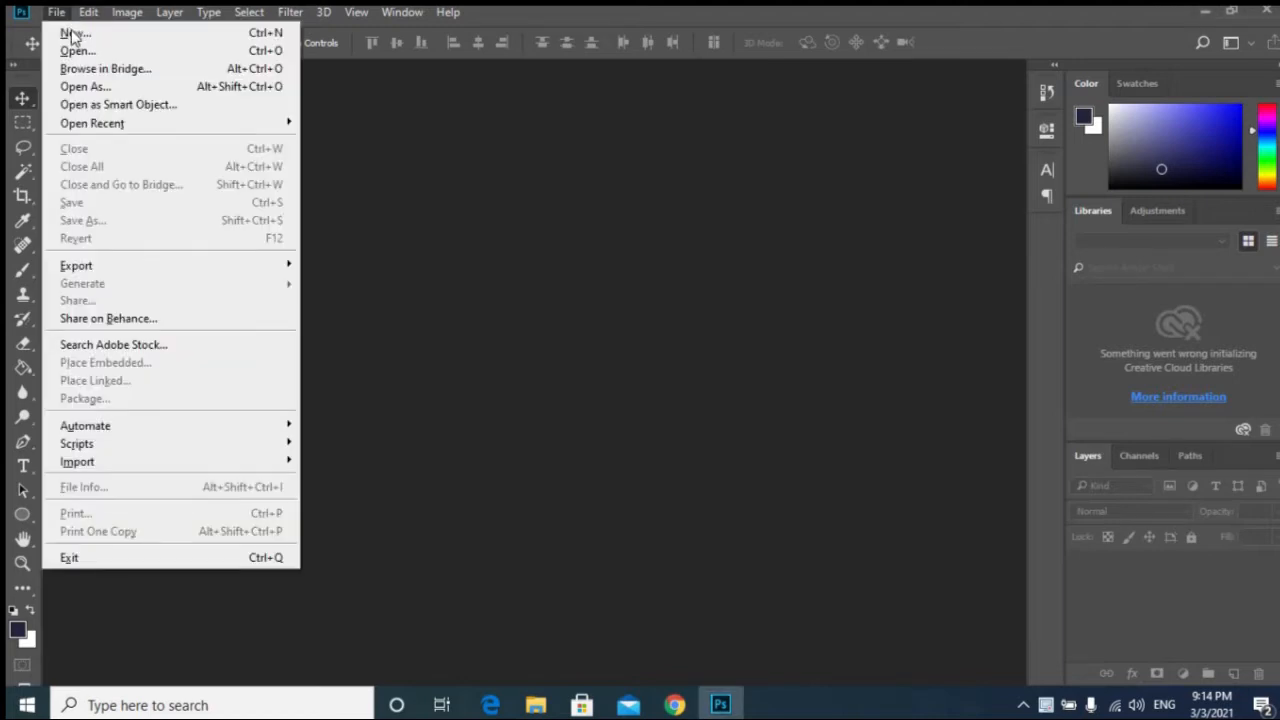
left_click(77, 50)
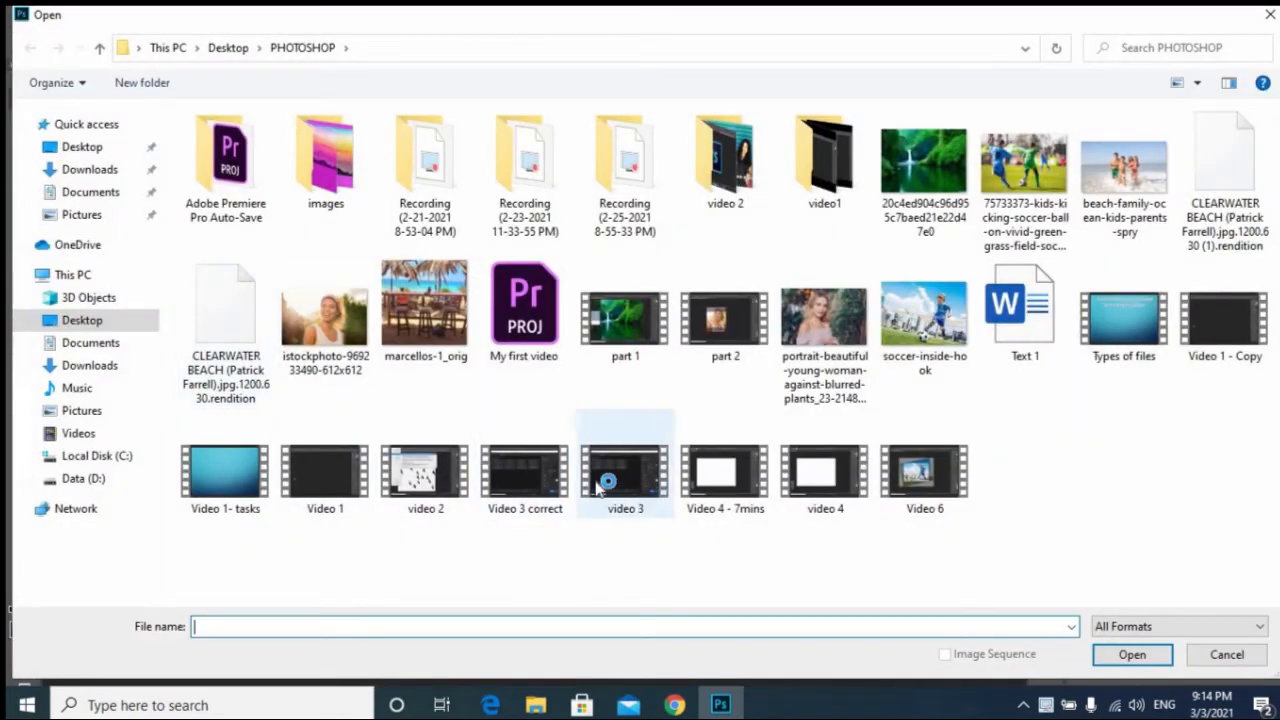
left_click(843, 338)
left_click(1143, 656)
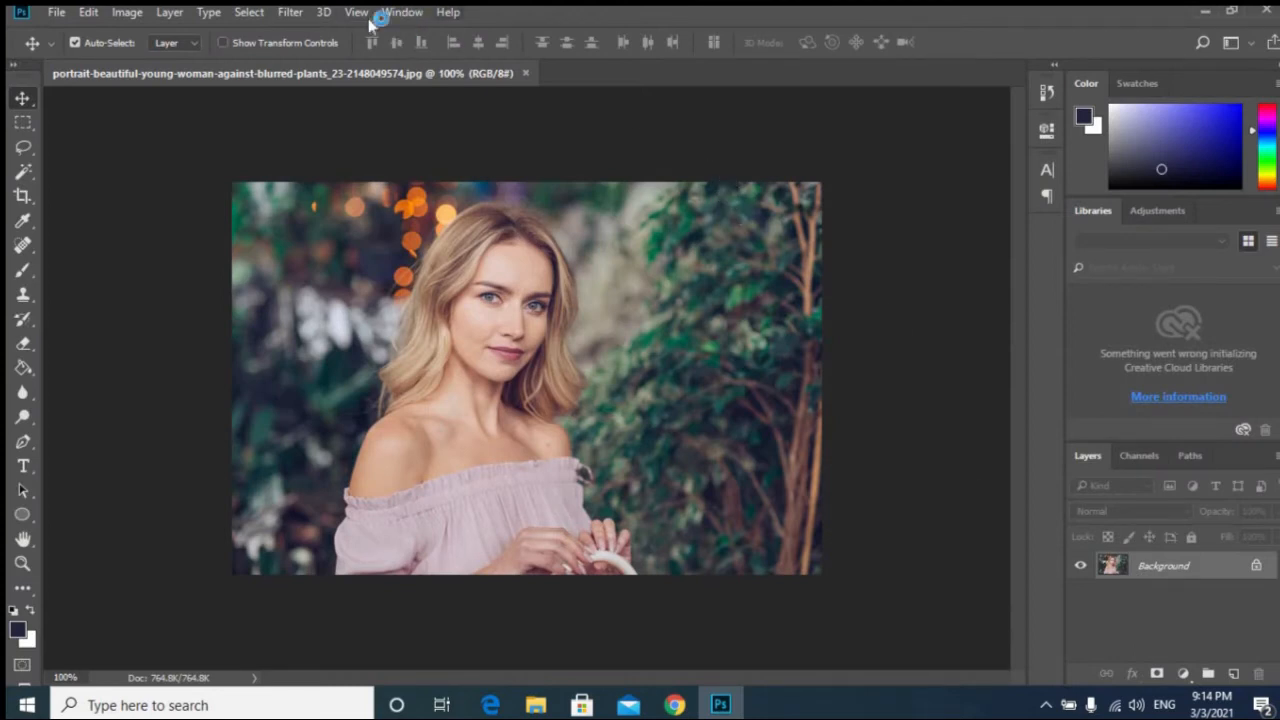
Open the Filter Gallery for the portrait and preview the Film Grain effect from the Artistic filters
left_click(291, 14)
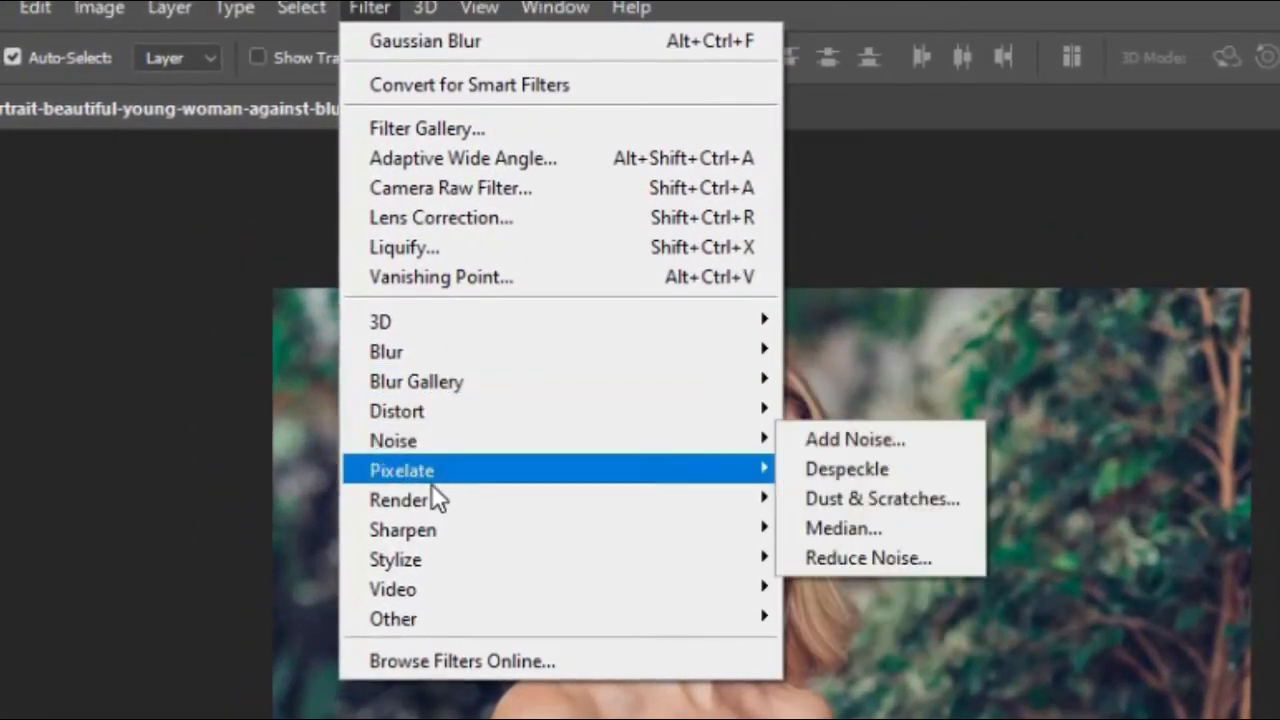
mouse_move(445, 512)
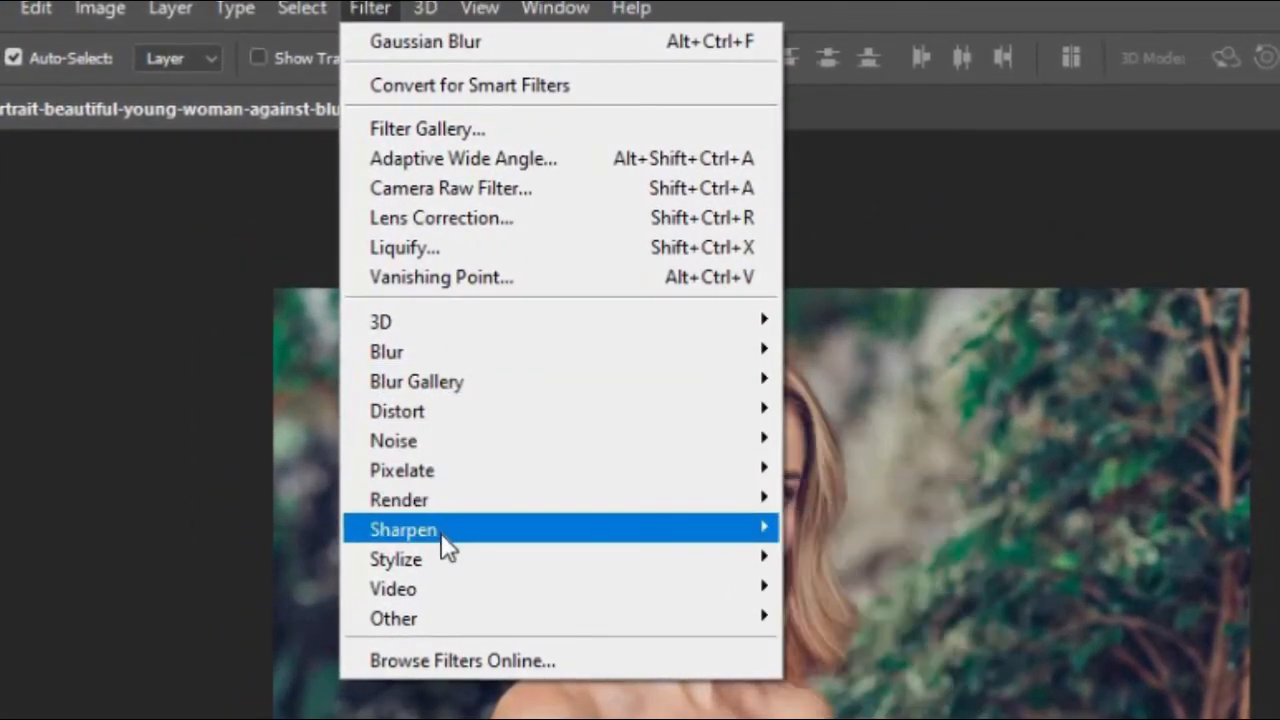
mouse_move(447, 574)
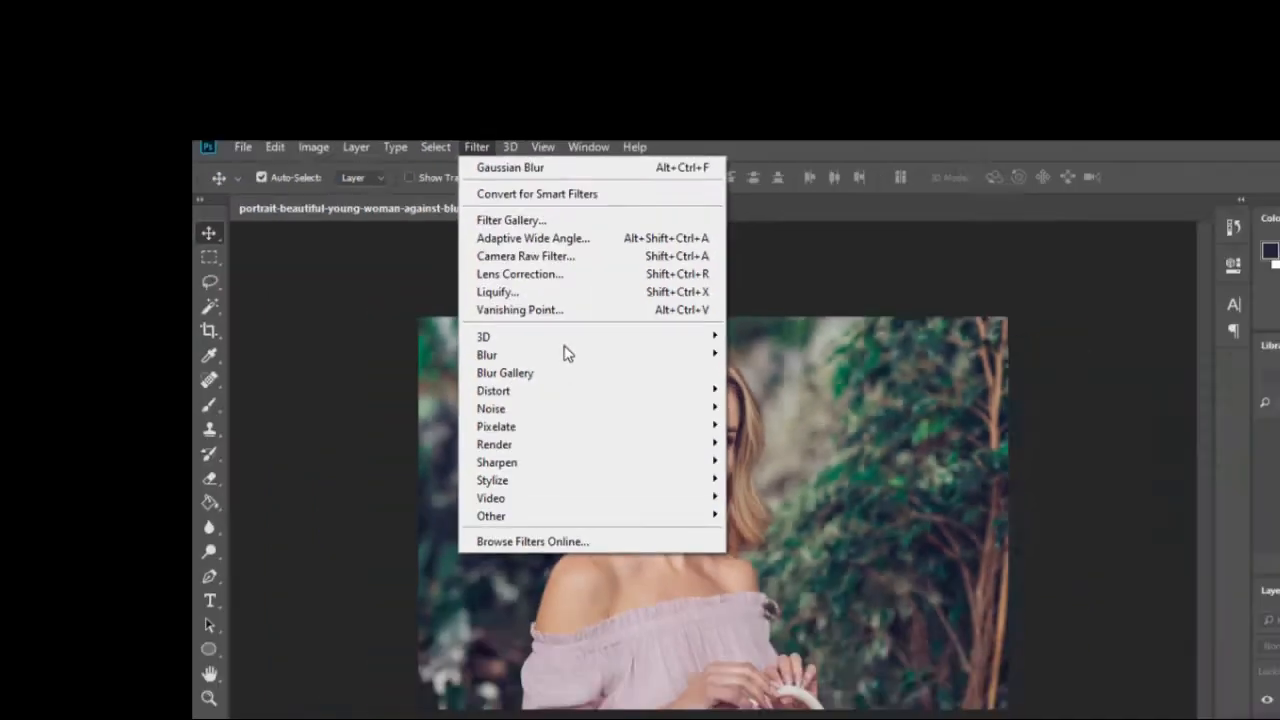
mouse_move(522, 350)
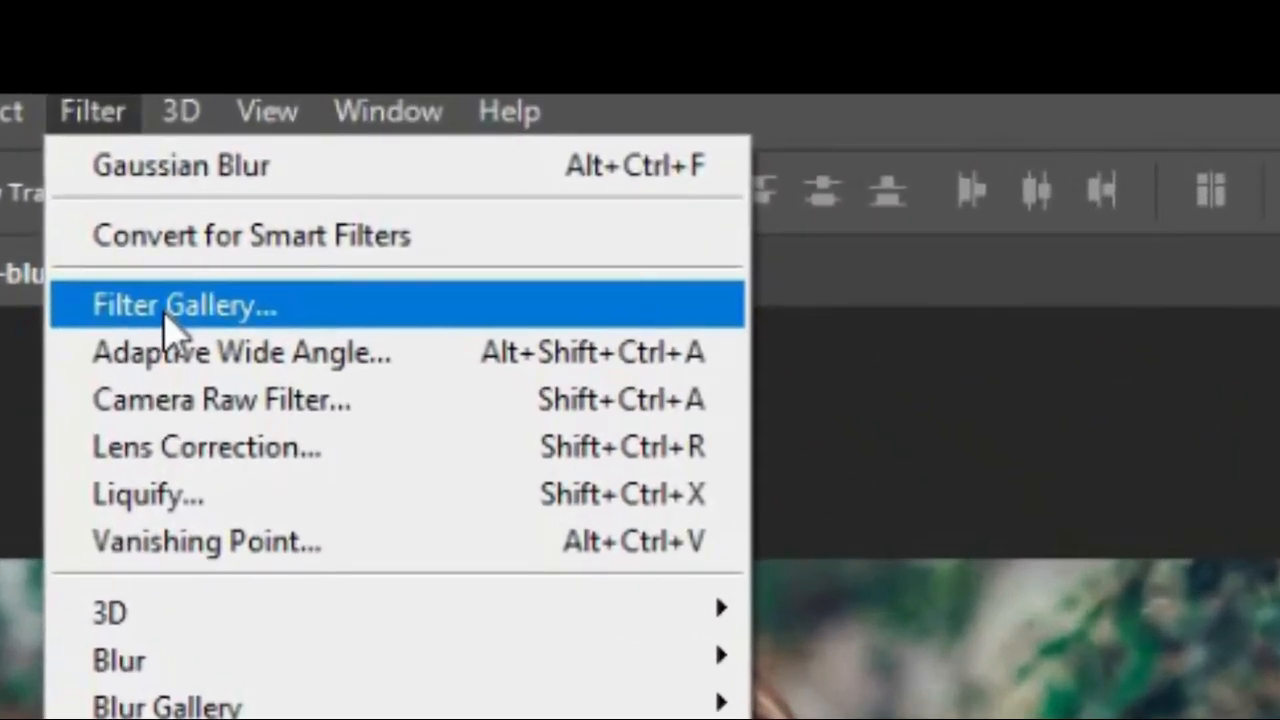
left_click(164, 308)
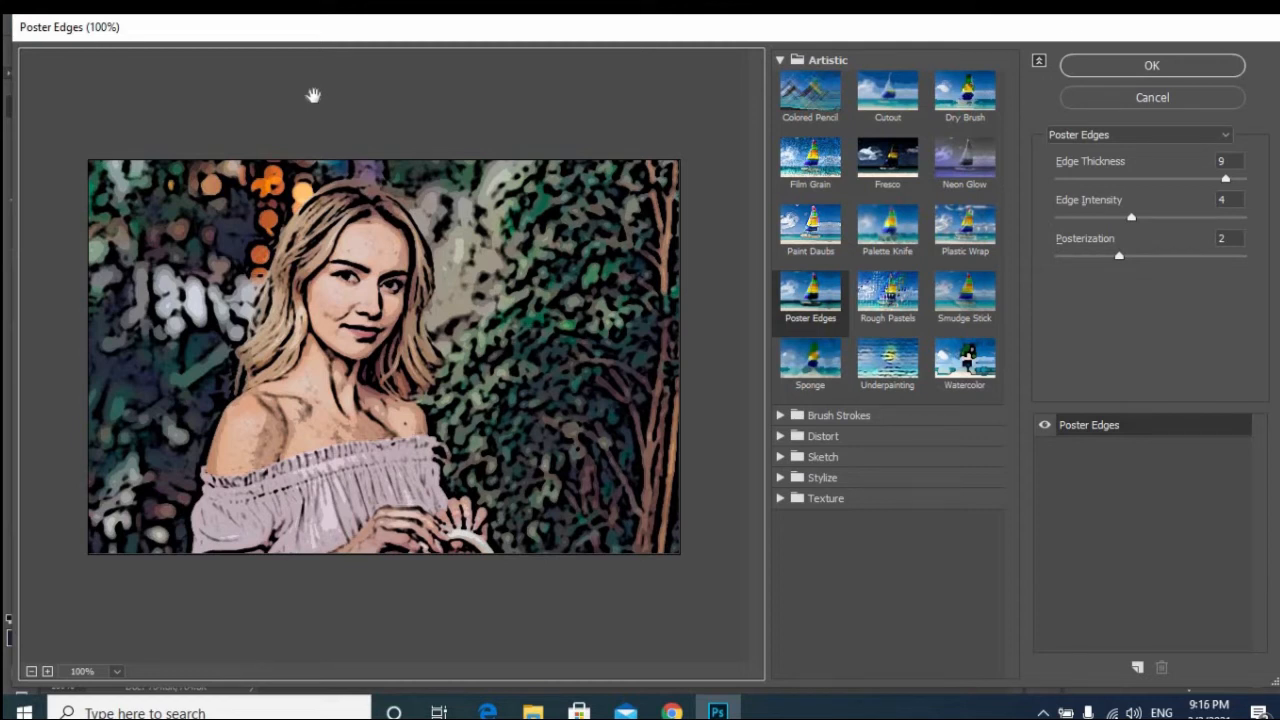
left_click(781, 61)
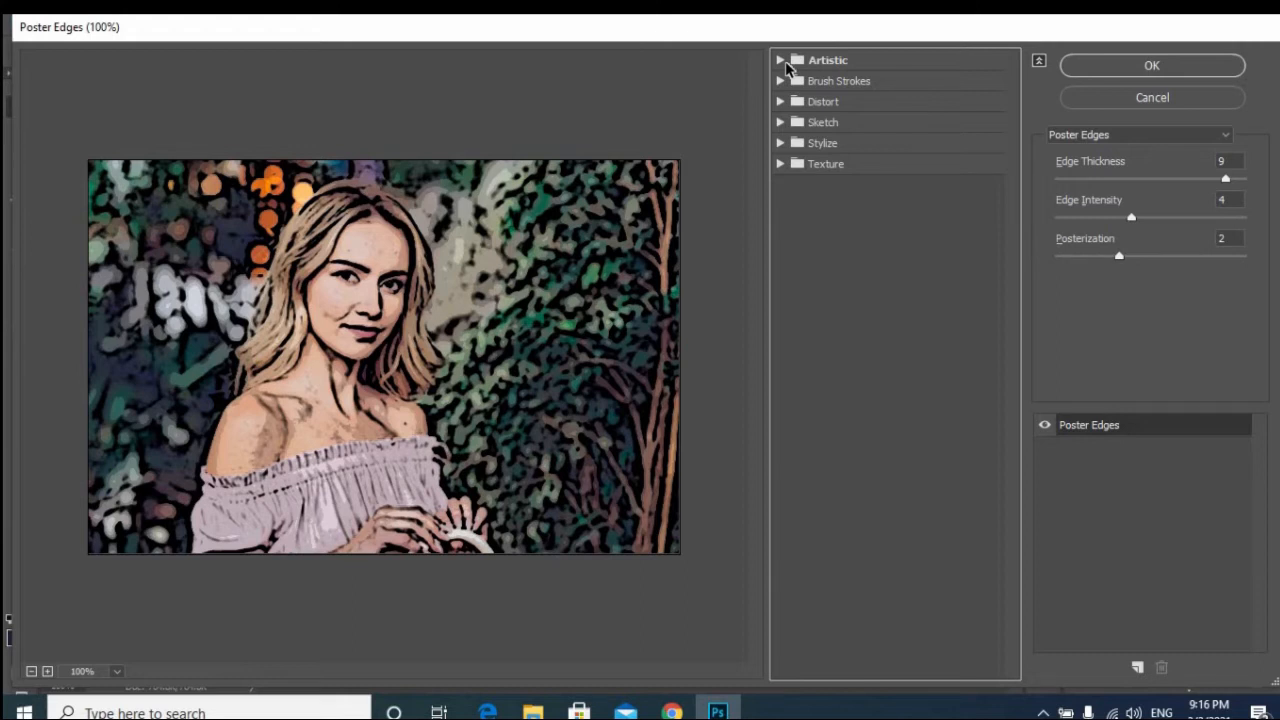
left_click(842, 60)
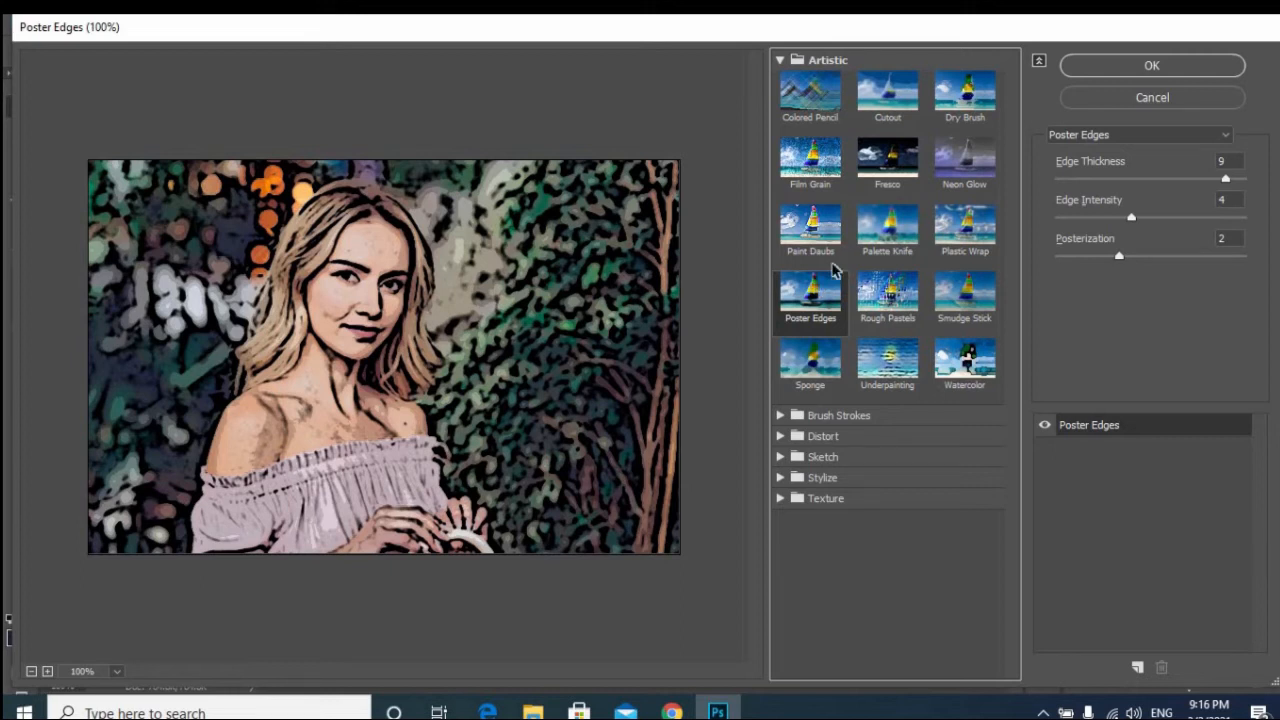
left_click(829, 177)
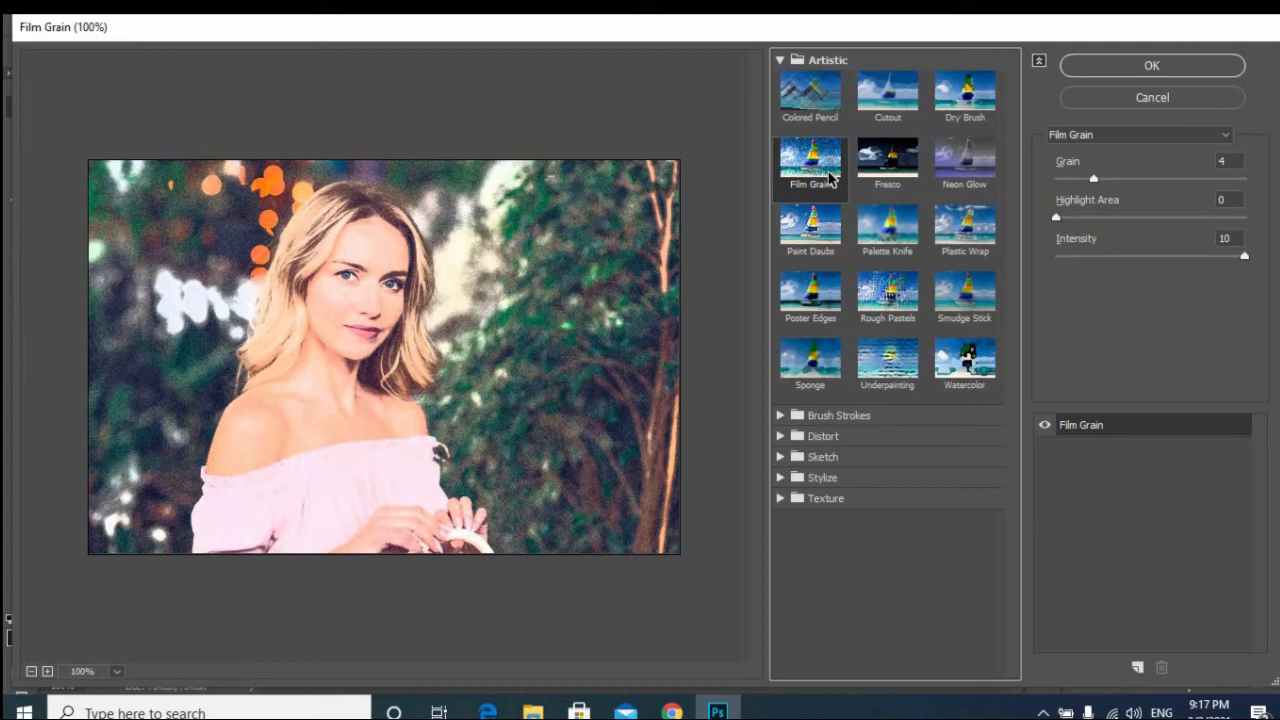
Apply the Artistic Poster Edges filter with Edge Thickness 3, Edge Intensity 7 and Posterization 2
left_click(812, 284)
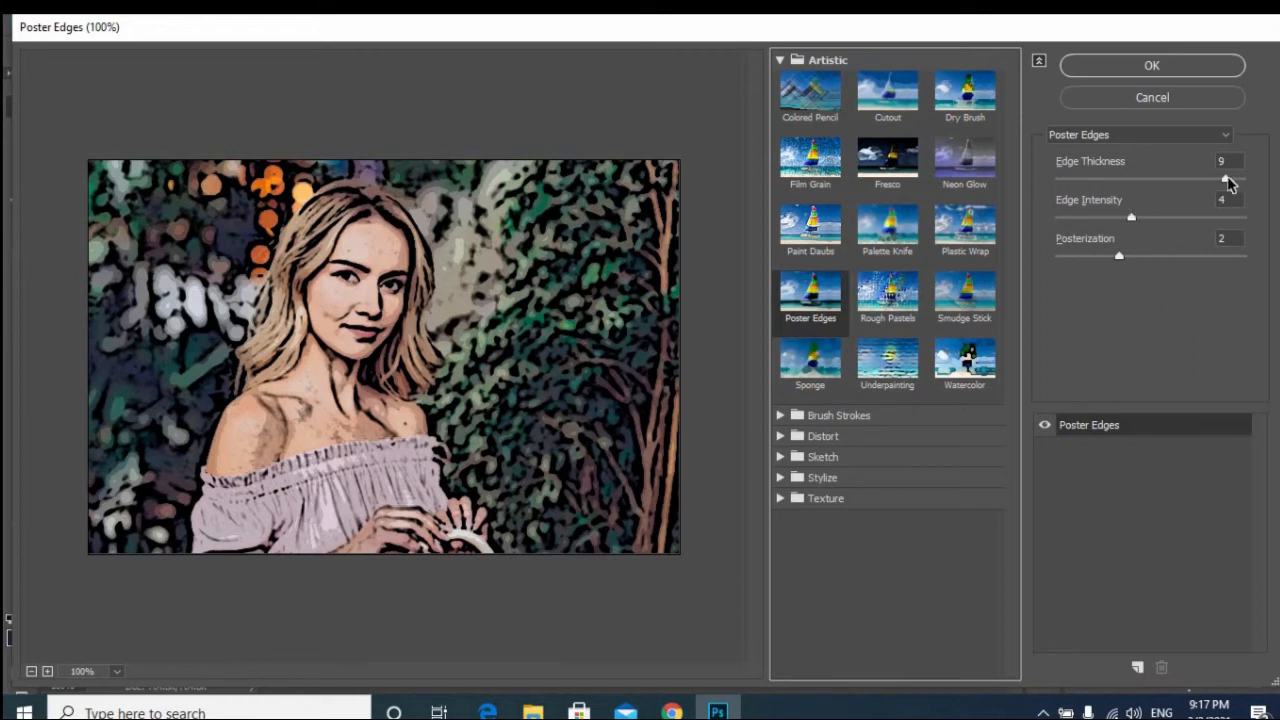
left_click_drag(1226, 179, 1106, 179)
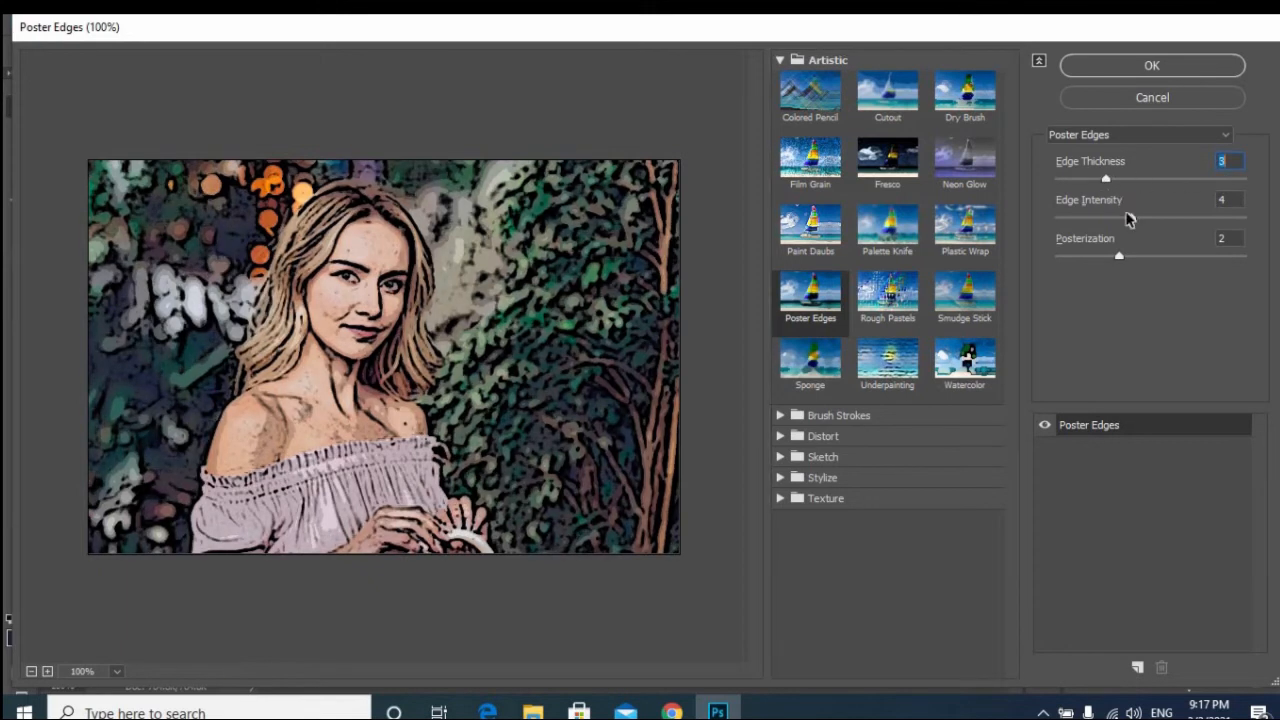
left_click_drag(1131, 220, 1174, 235)
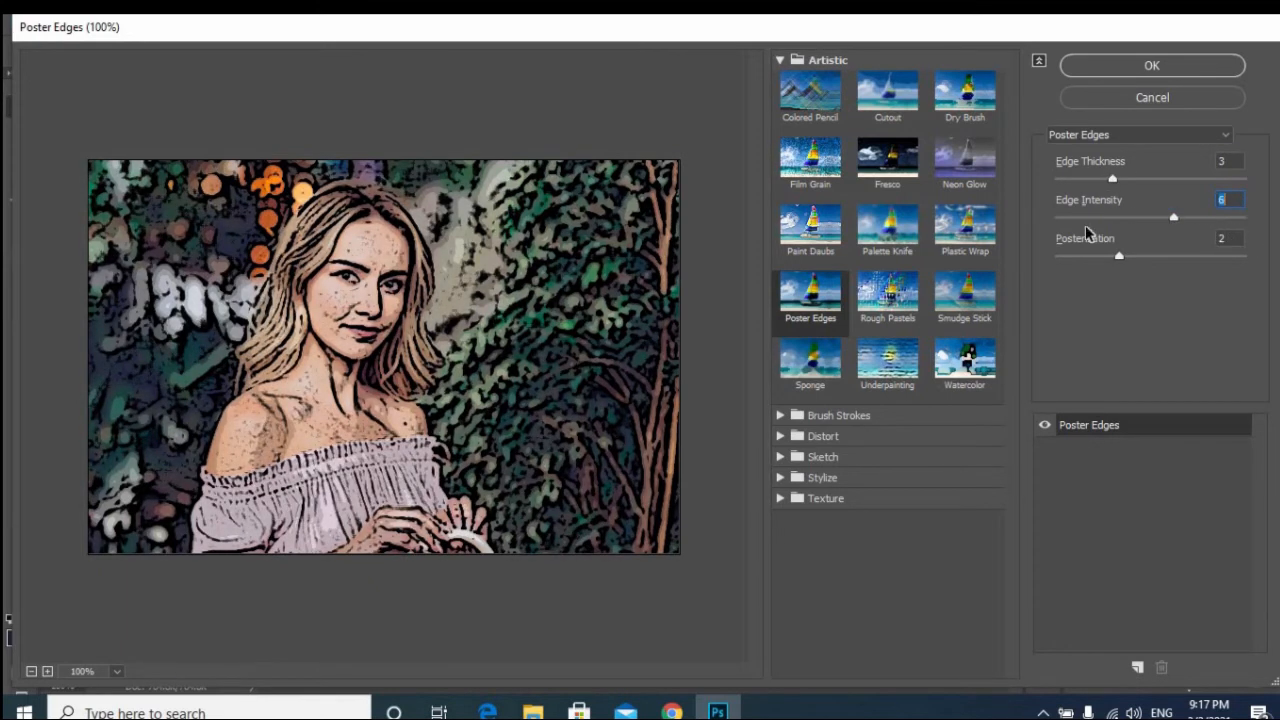
left_click_drag(1086, 227, 1114, 263)
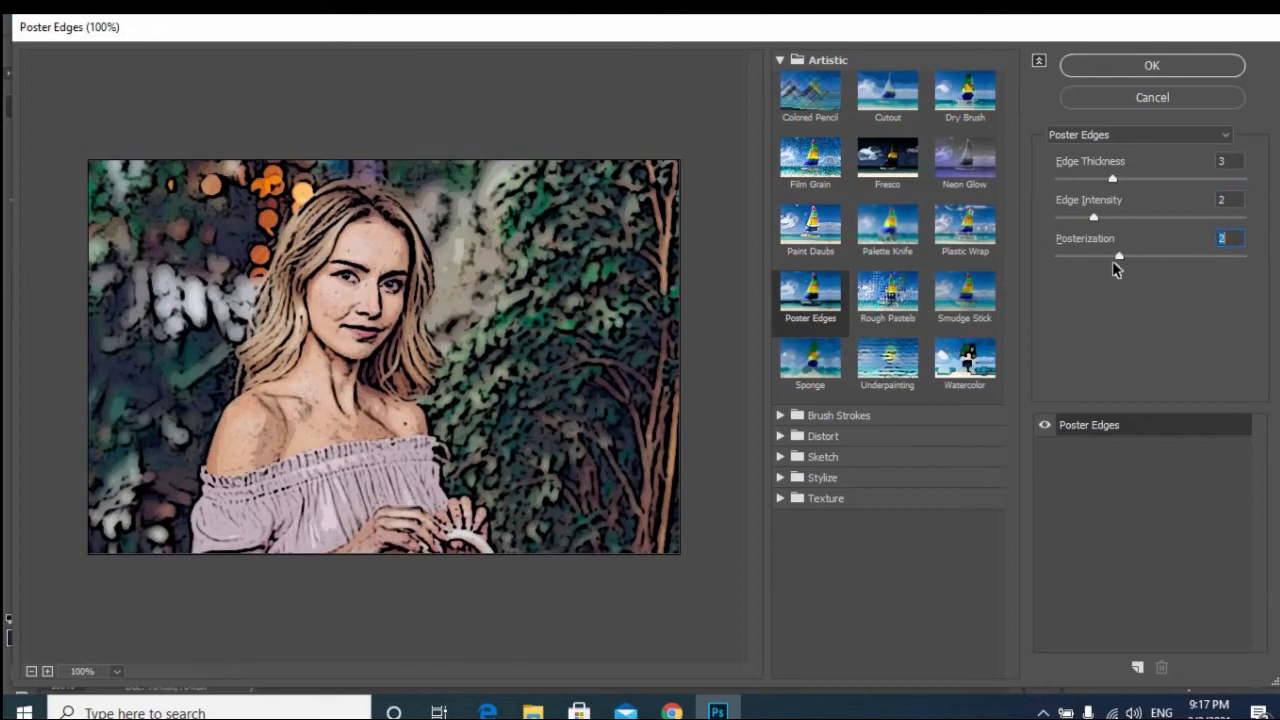
left_click_drag(1094, 218, 1180, 231)
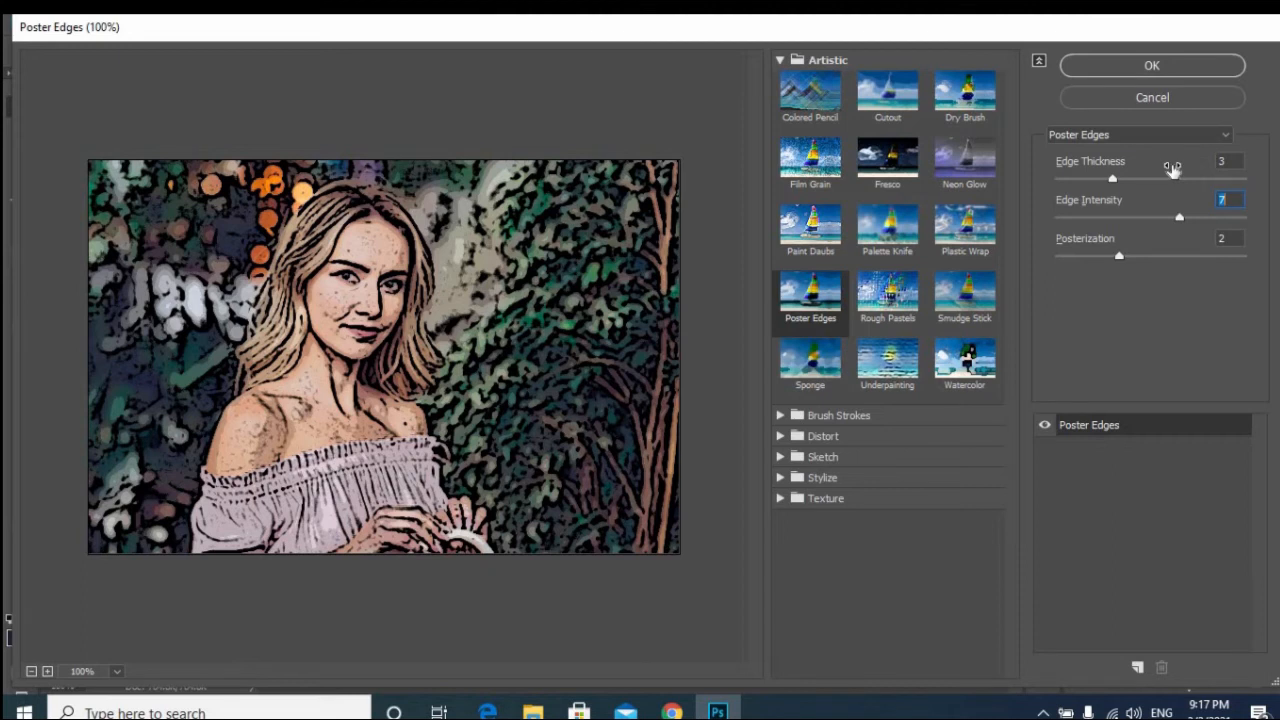
left_click(1190, 75)
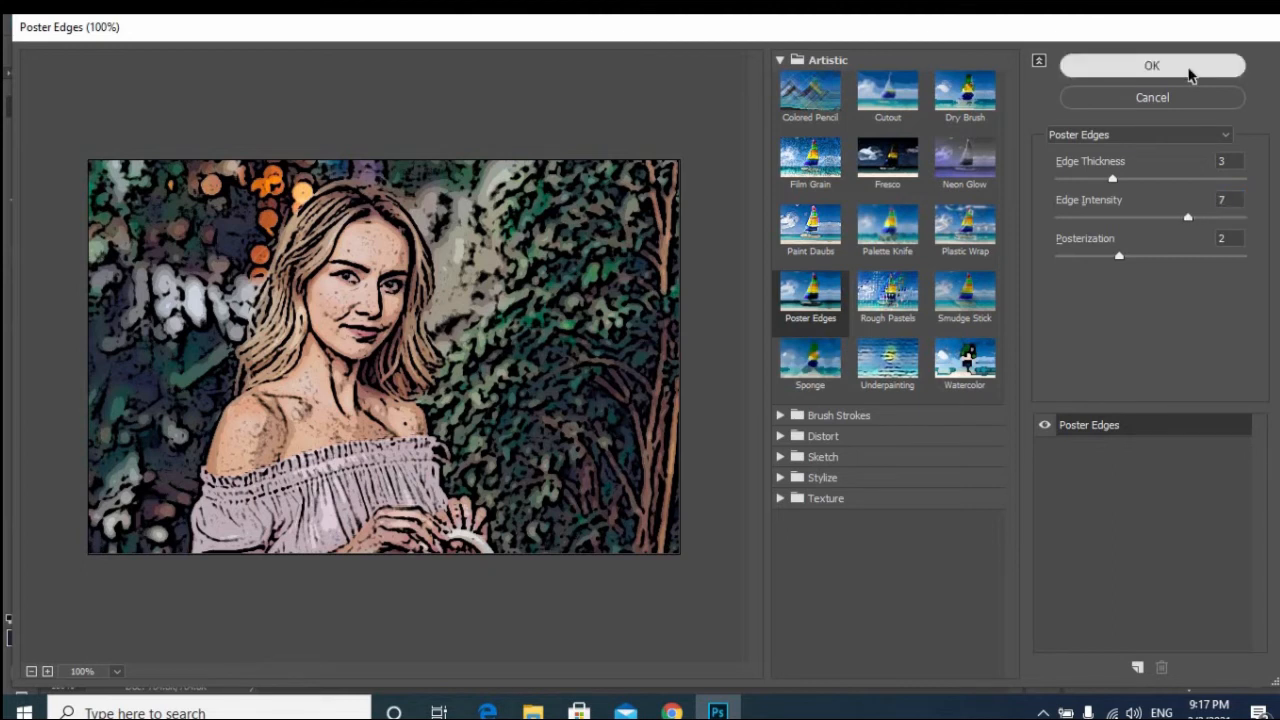
left_click(1190, 75)
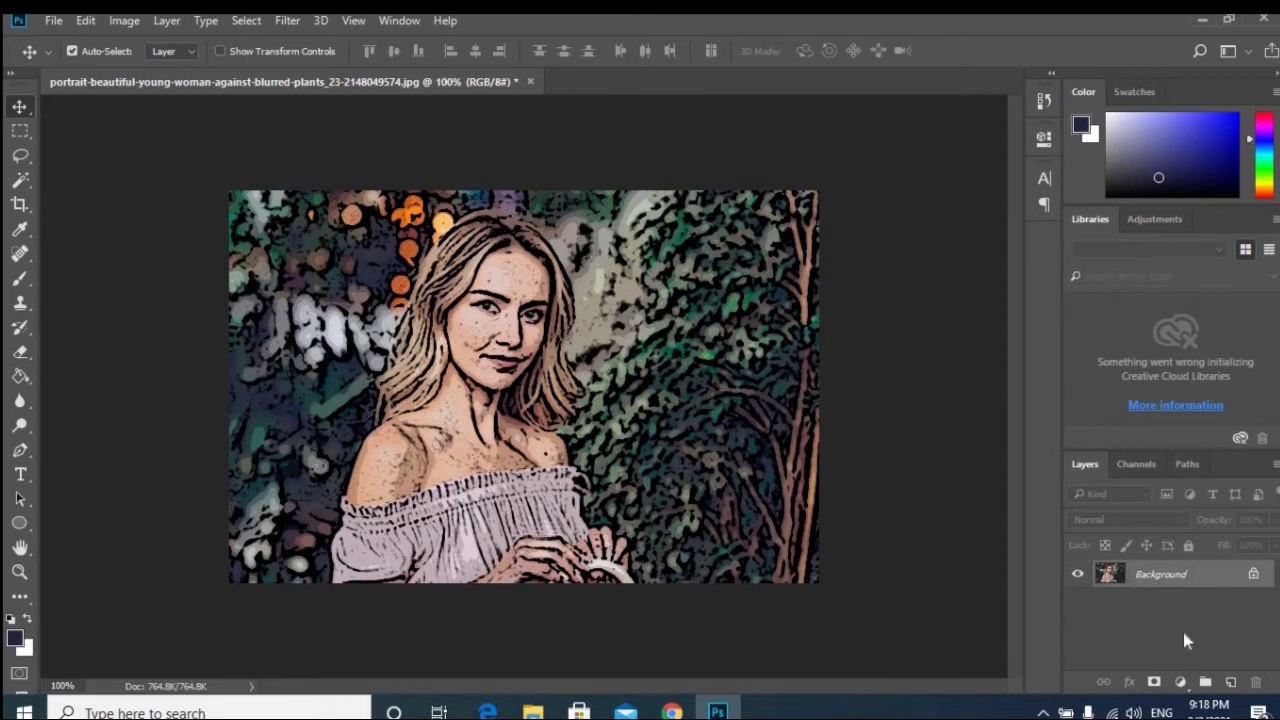
Convert the Background into a regular layer named Layer 0 and duplicate it as Layer 0 copy
double_click(1163, 578)
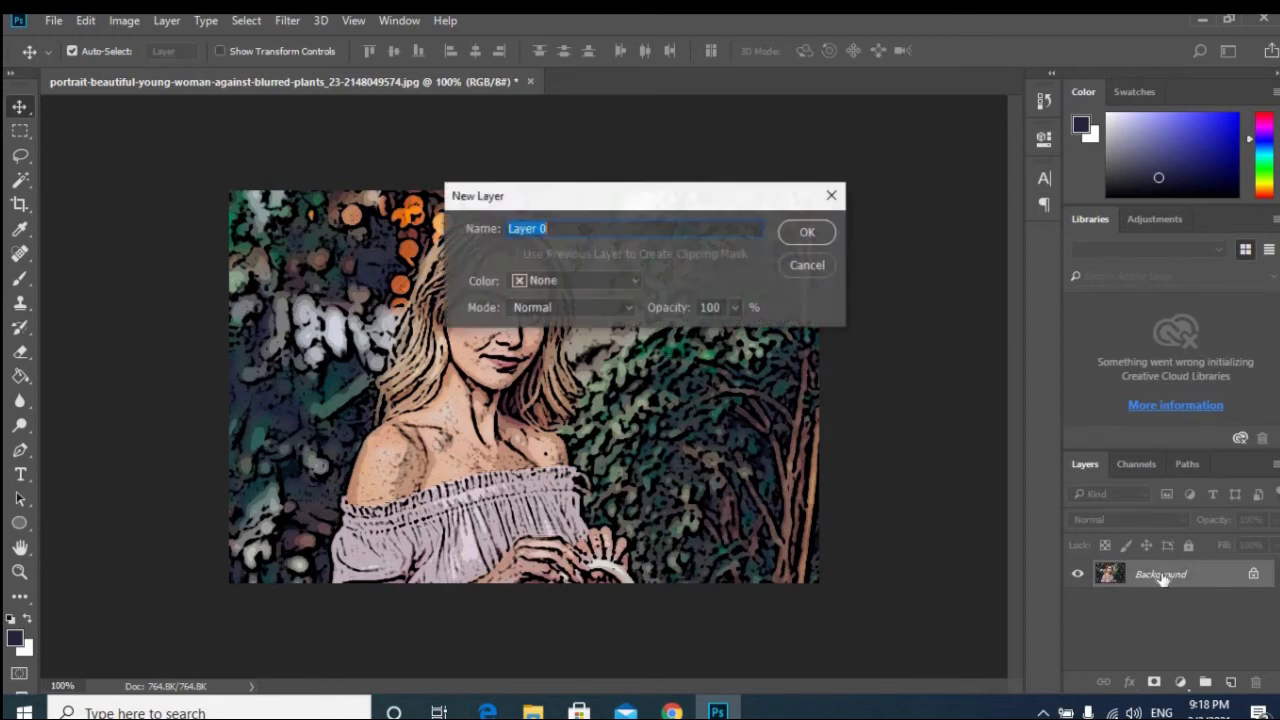
left_click(818, 235)
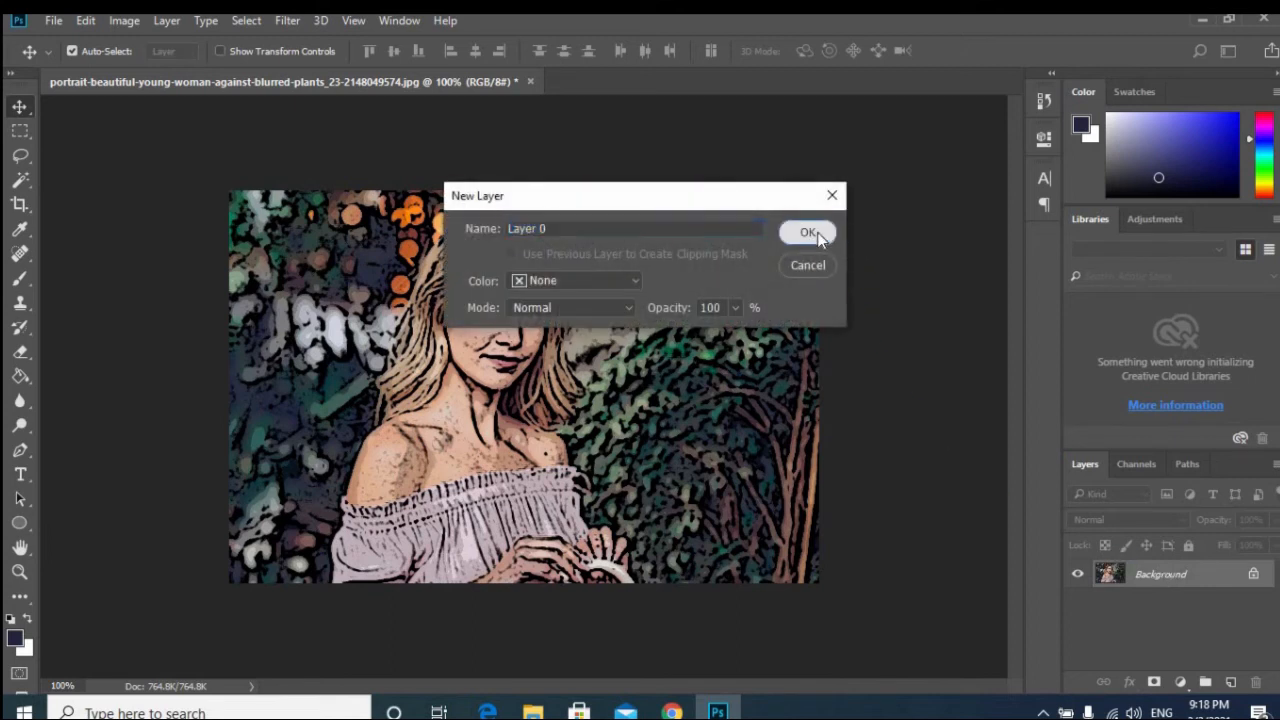
right_click(1141, 572)
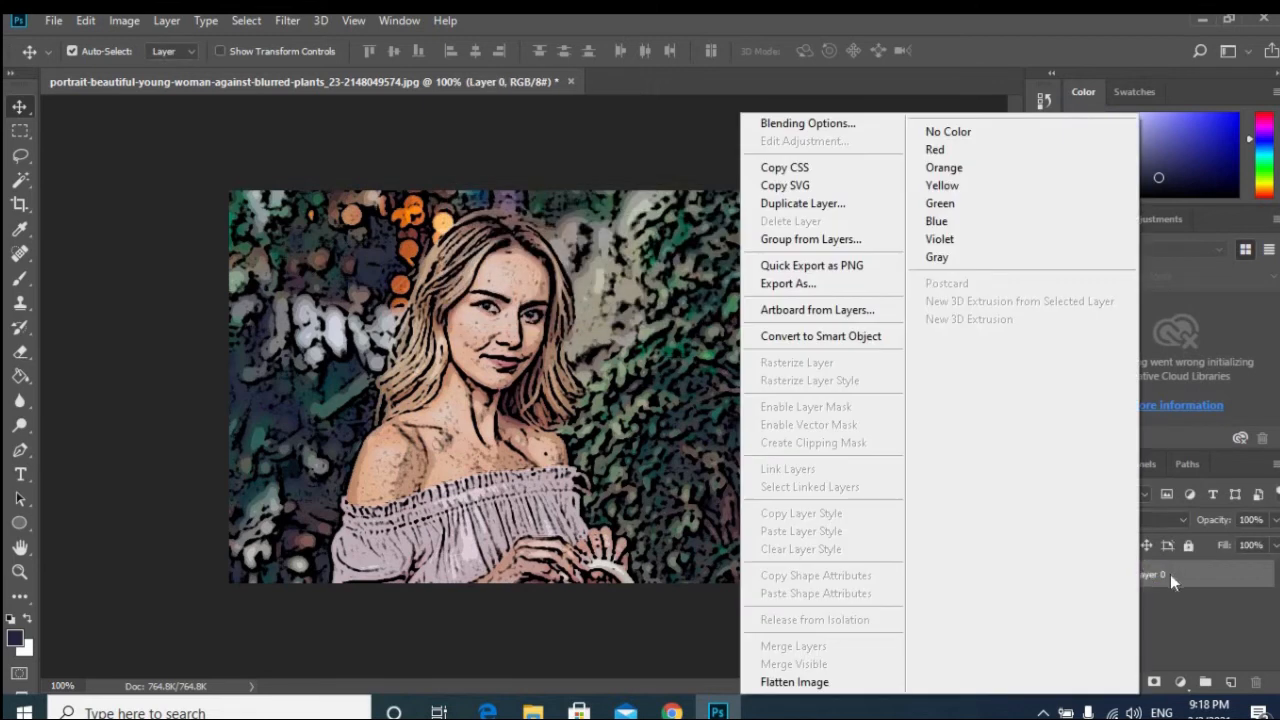
left_click(874, 210)
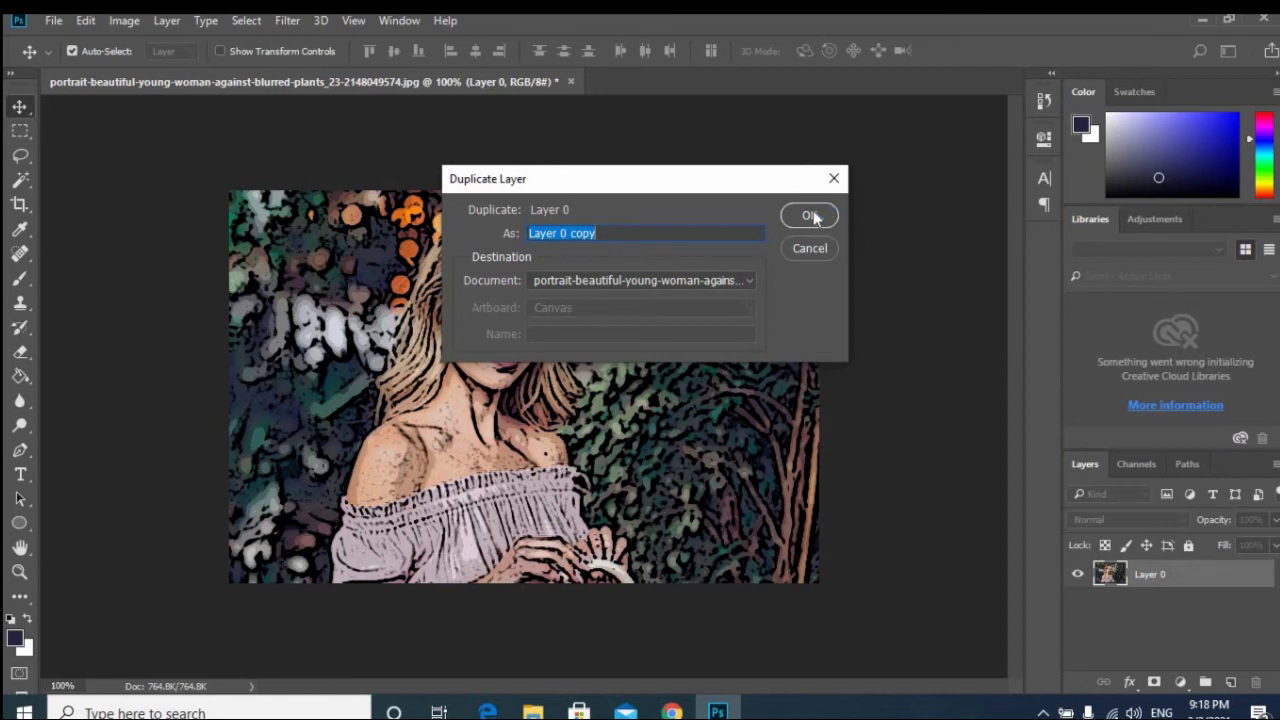
left_click(812, 217)
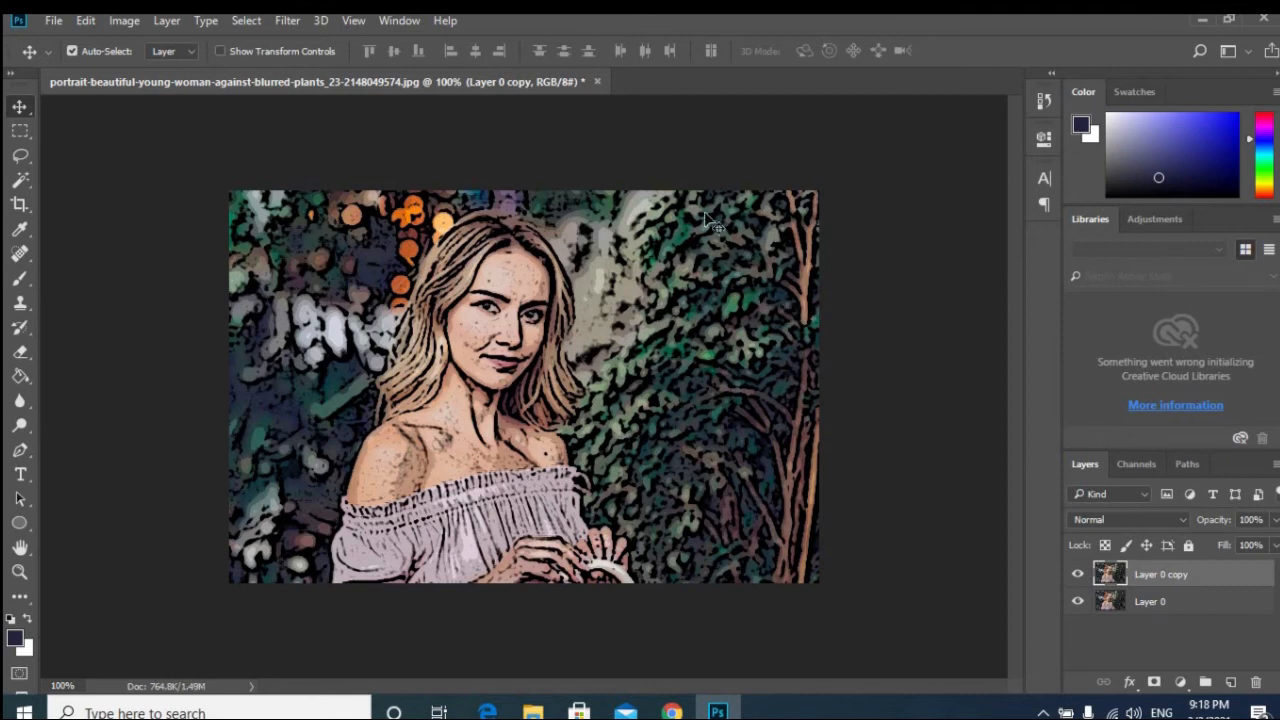
Open the Gaussian Blur filter for Layer 0 copy
left_click(288, 21)
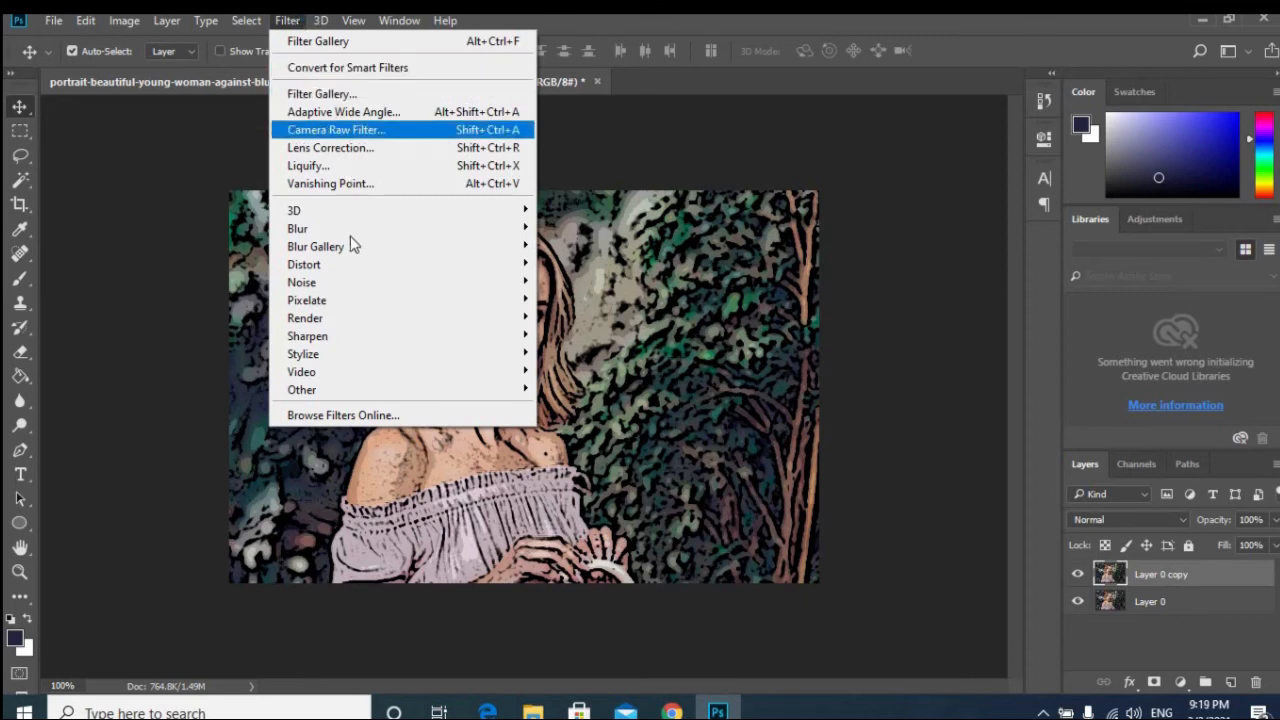
mouse_move(375, 238)
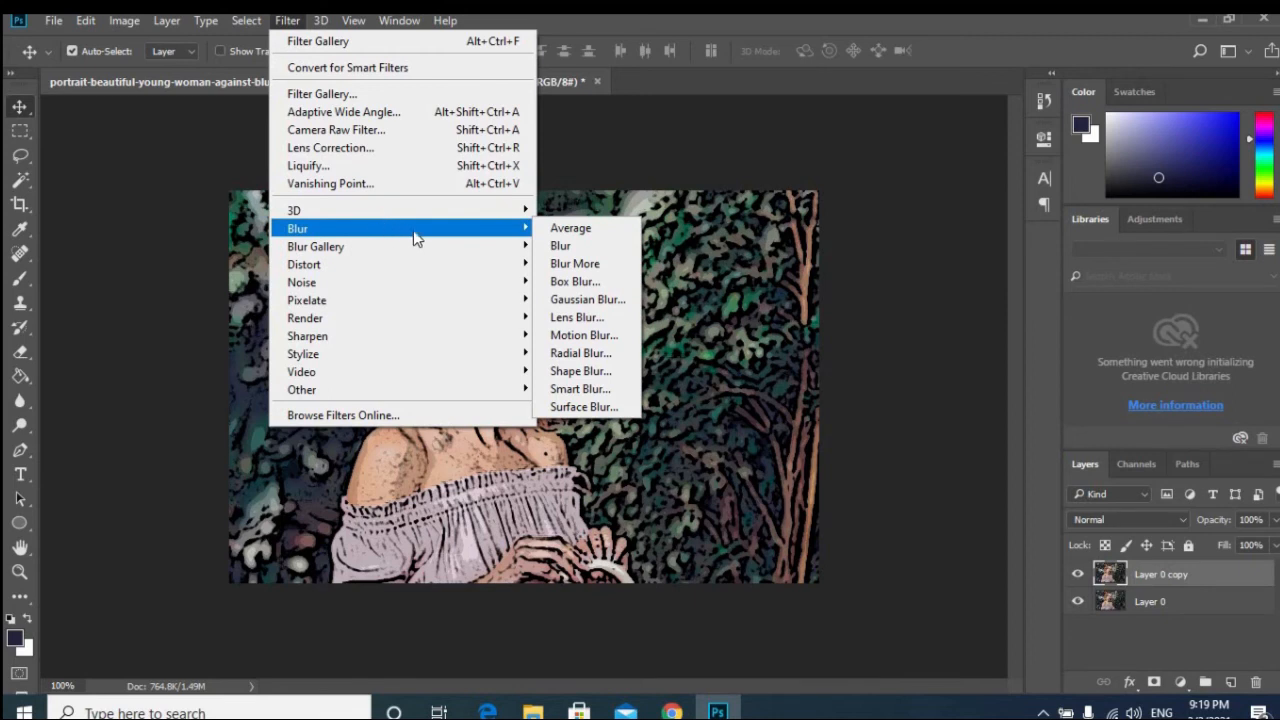
left_click(590, 300)
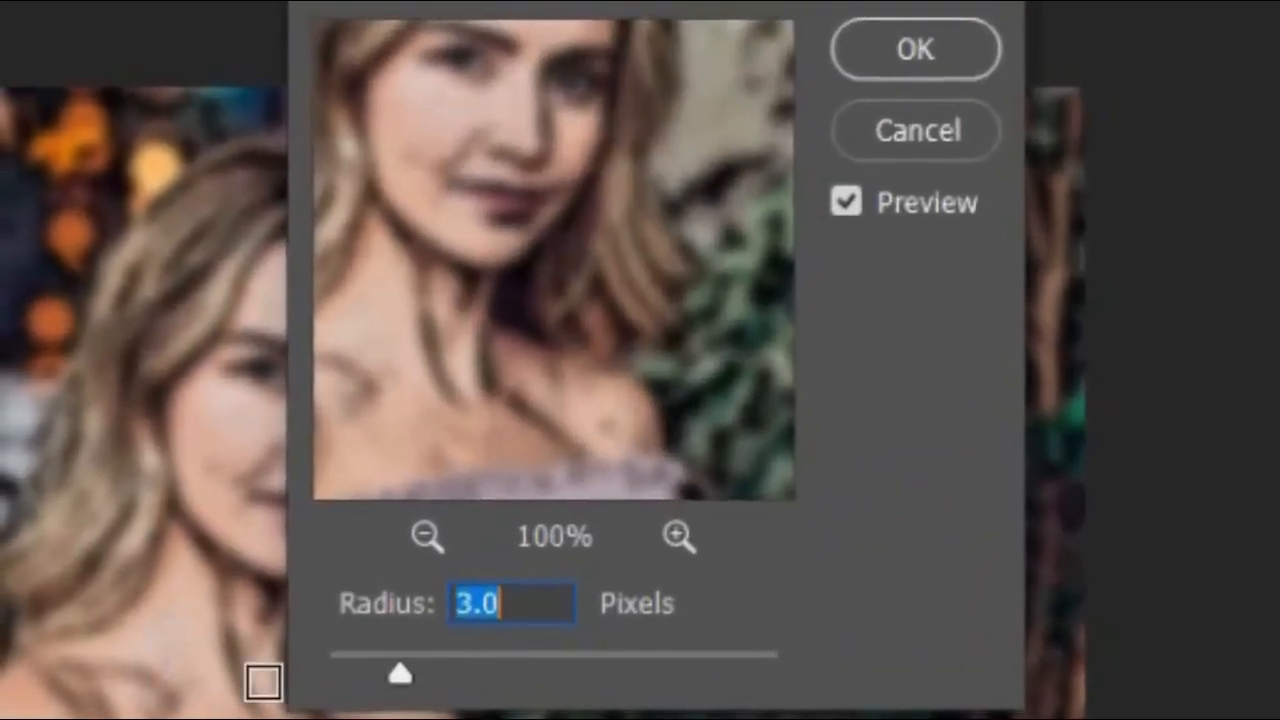
Try Gaussian Blur radii of 1 and 2 pixels and compare the image with the preview off and on
left_click_drag(403, 666, 423, 645)
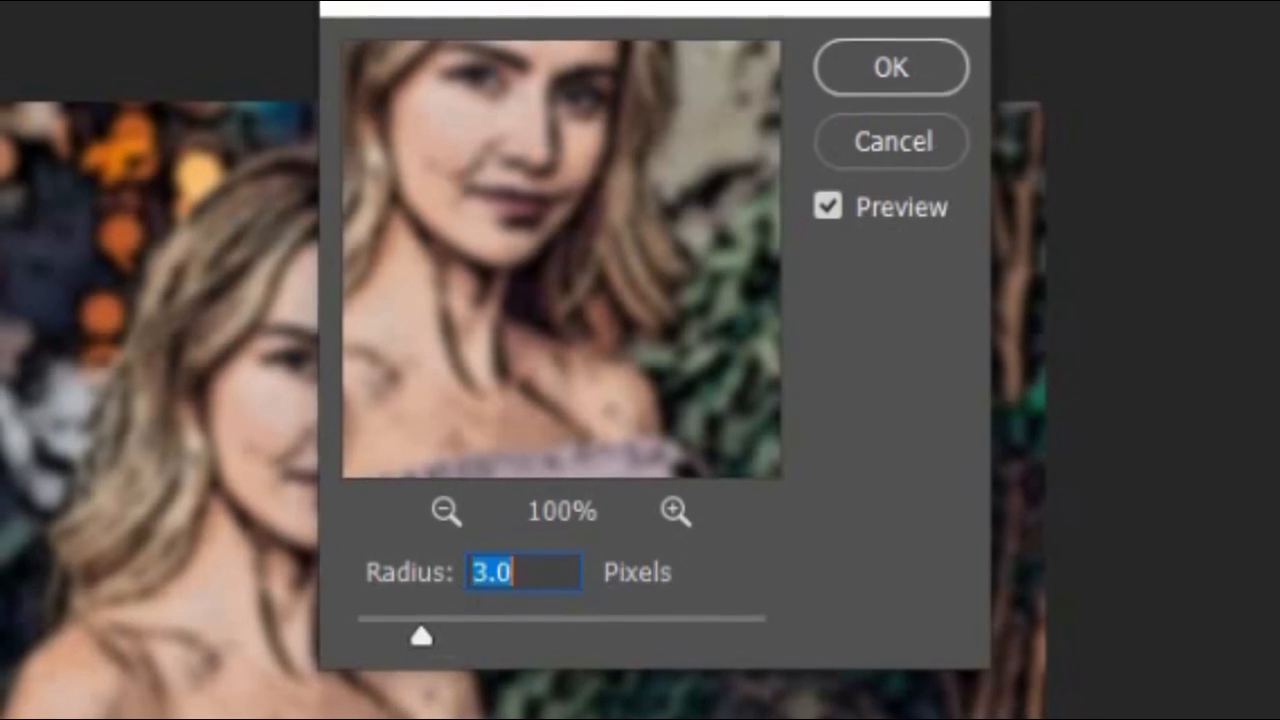
type("1")
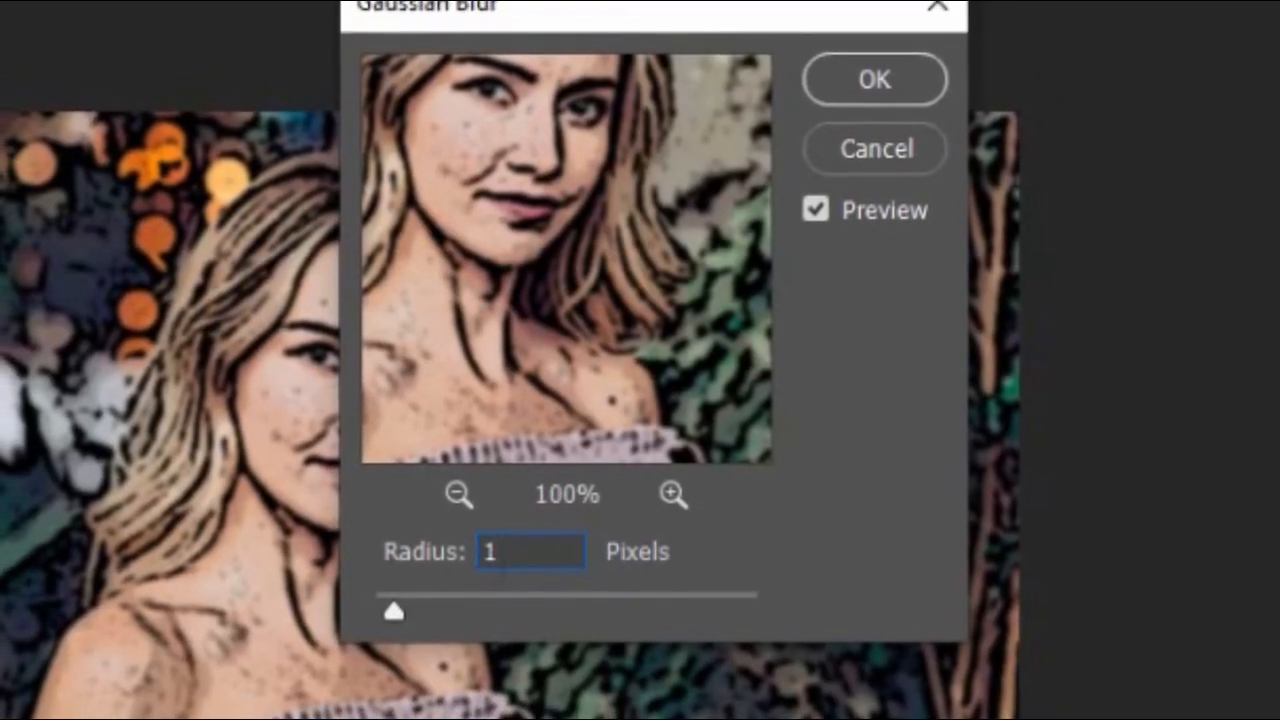
left_click_drag(499, 552, 482, 567)
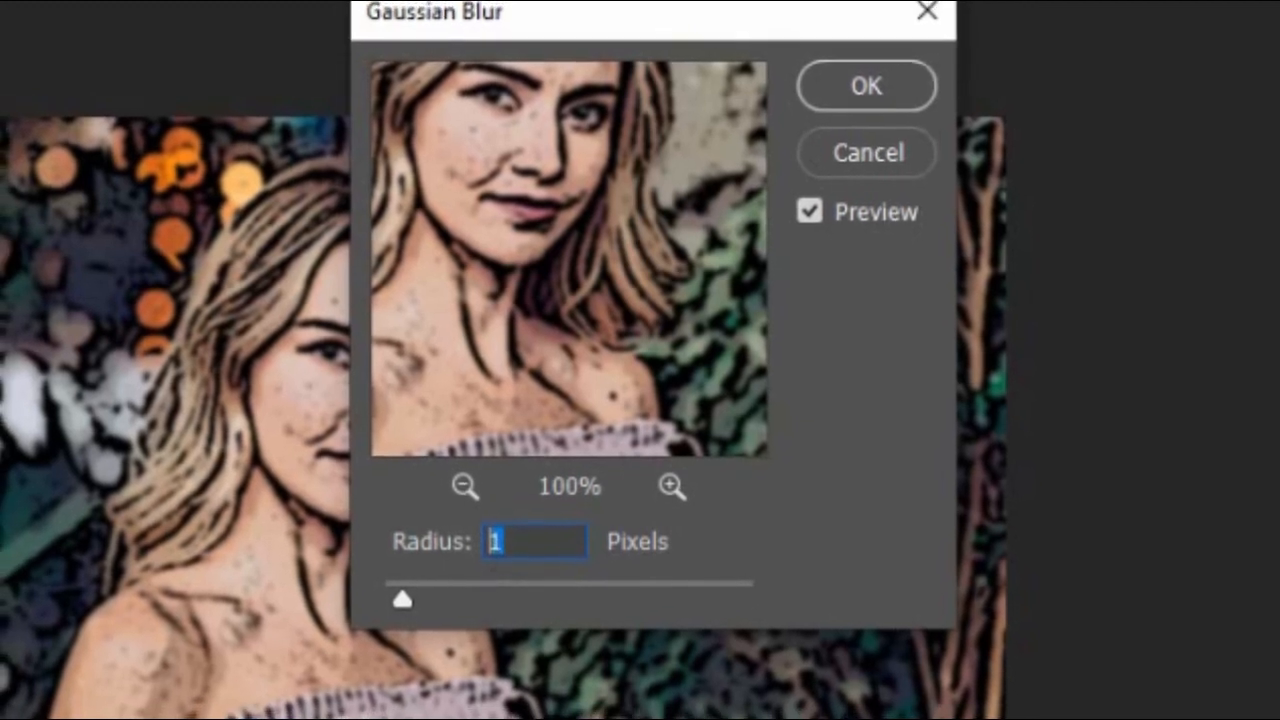
type("2")
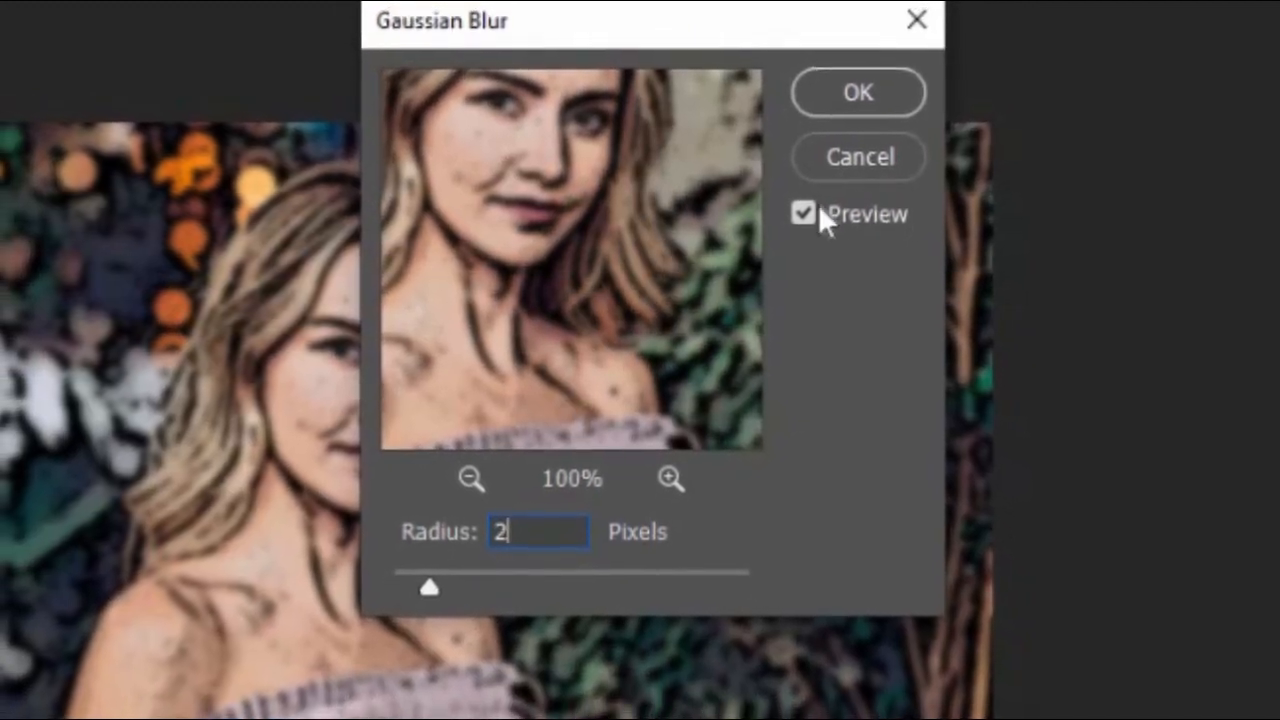
left_click(806, 212)
left_click(806, 212)
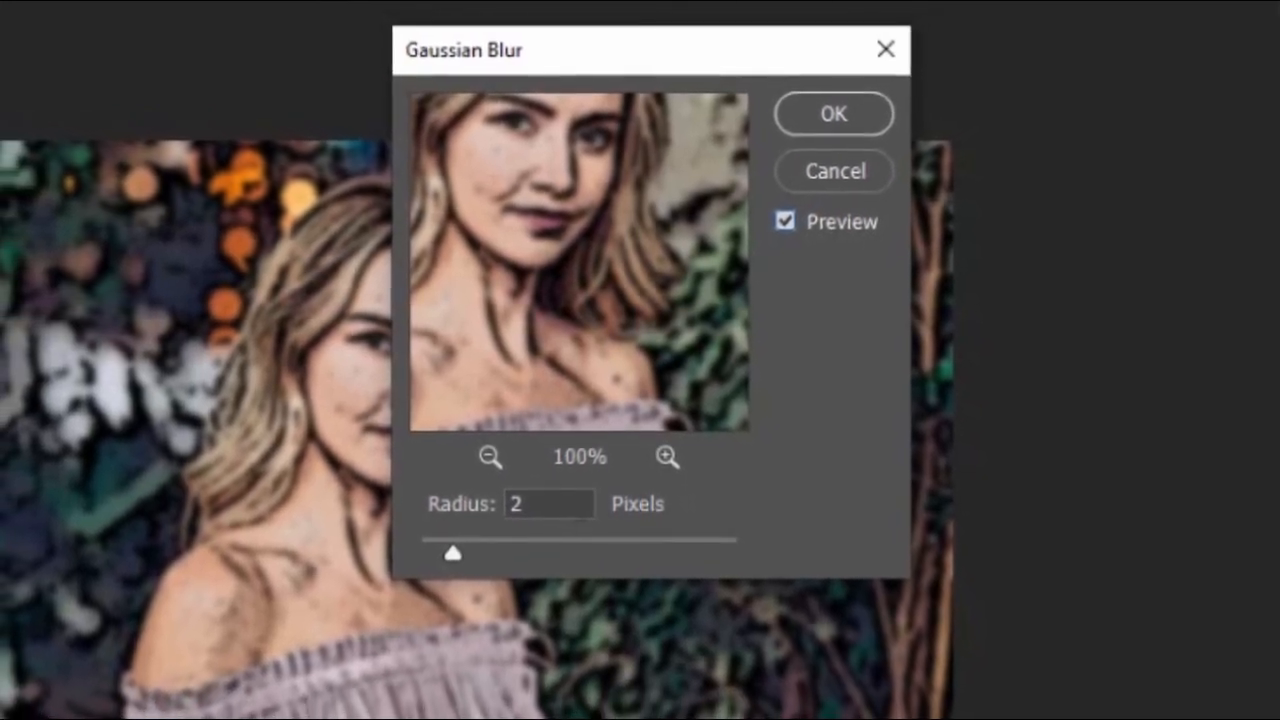
Apply the Gaussian Blur with a 4-pixel radius and set Layer 0 copy's blend mode to Overlay
left_click(528, 503)
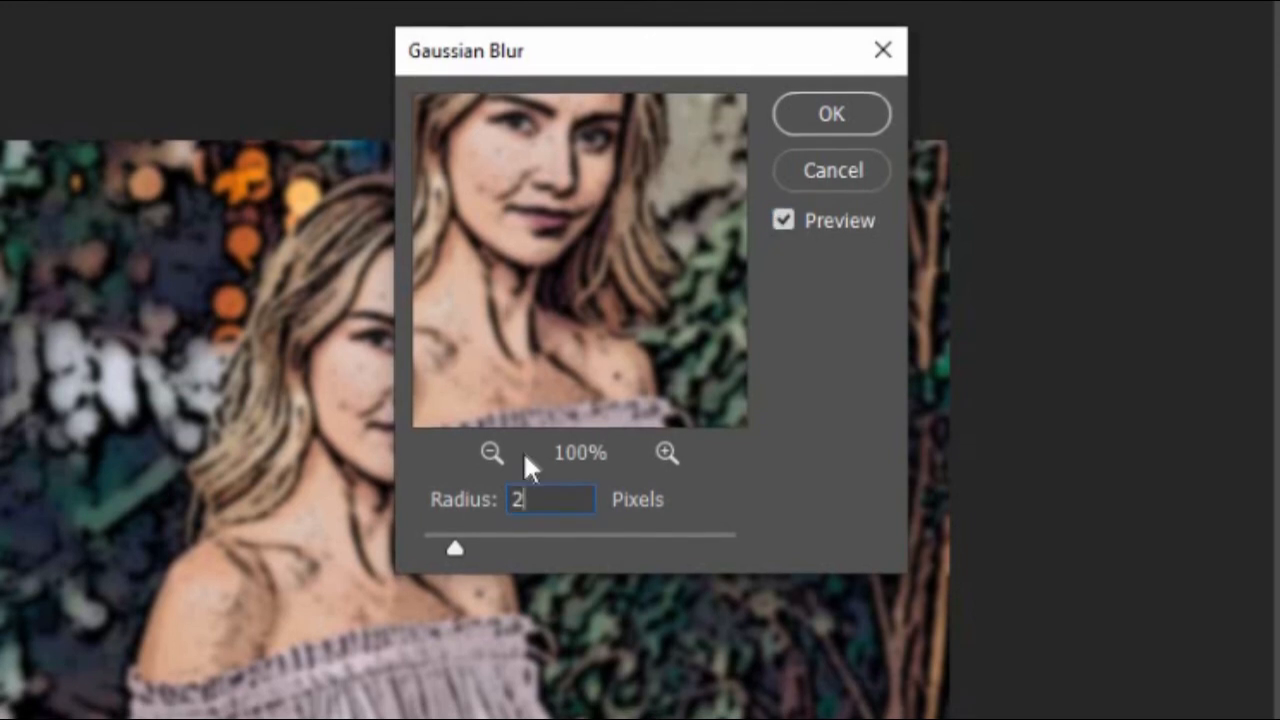
key("ctrl+a")
type("4")
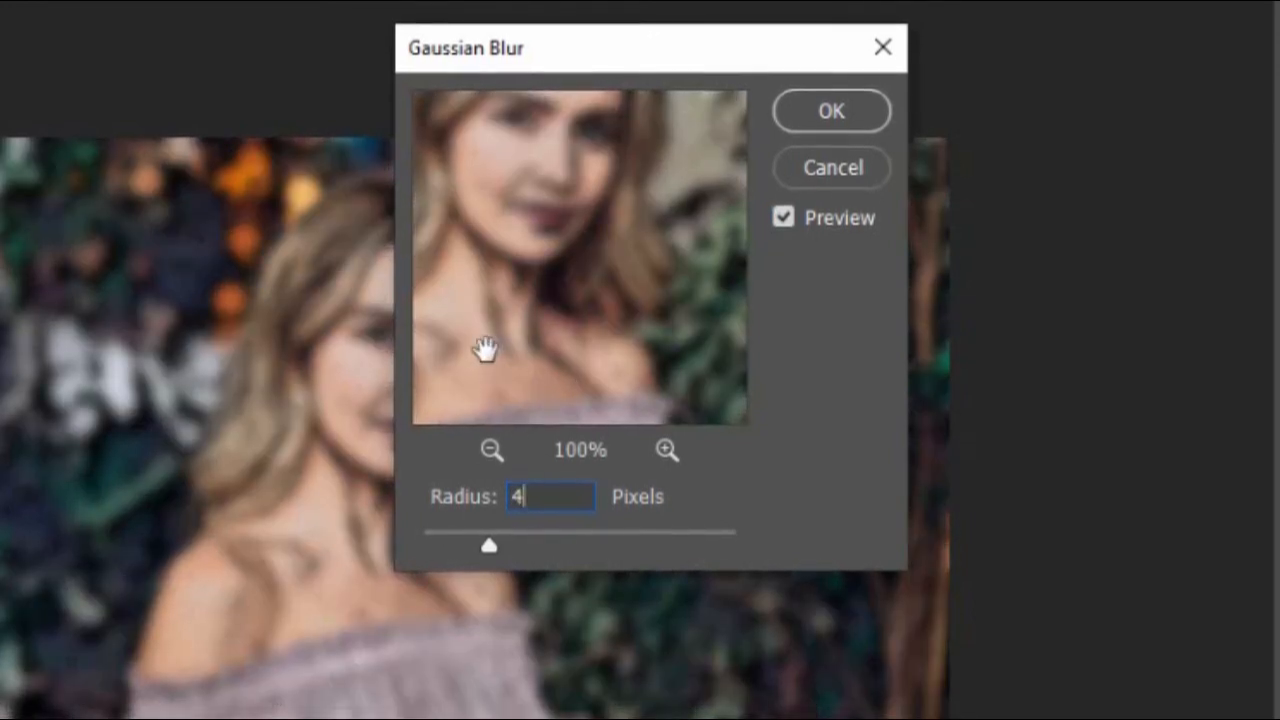
left_click(846, 111)
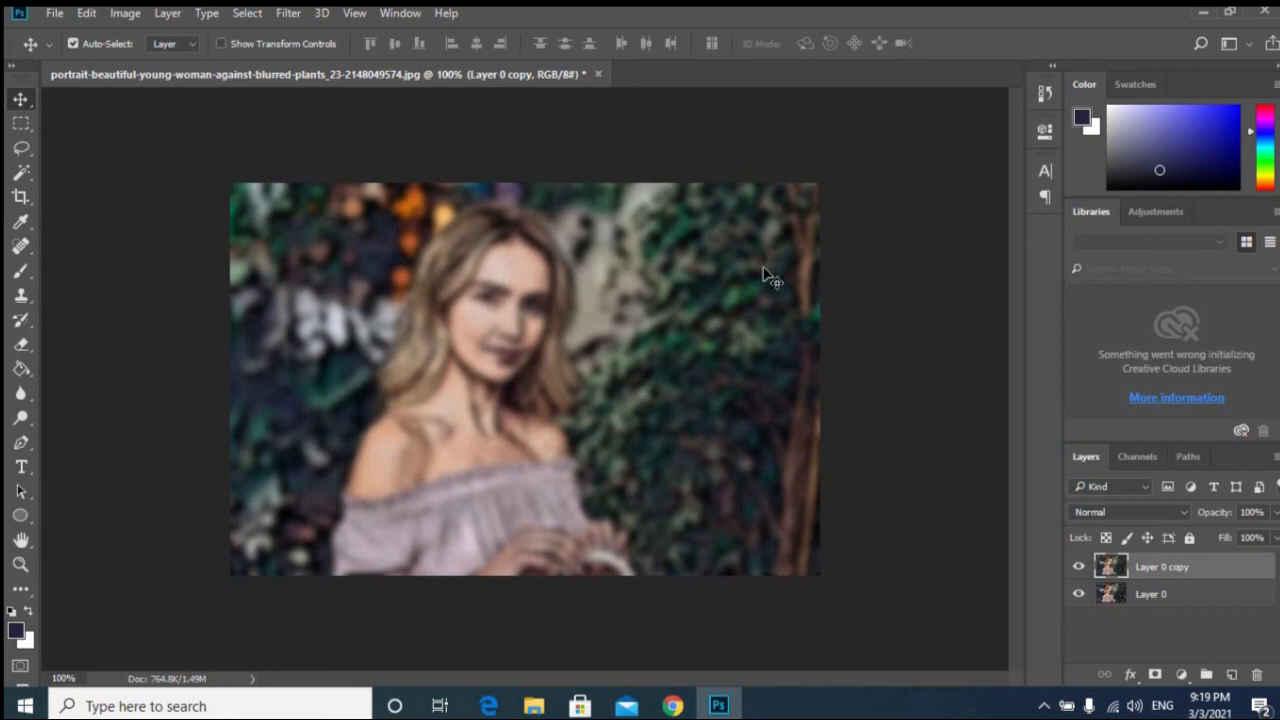
left_click(1183, 513)
left_click(1090, 317)
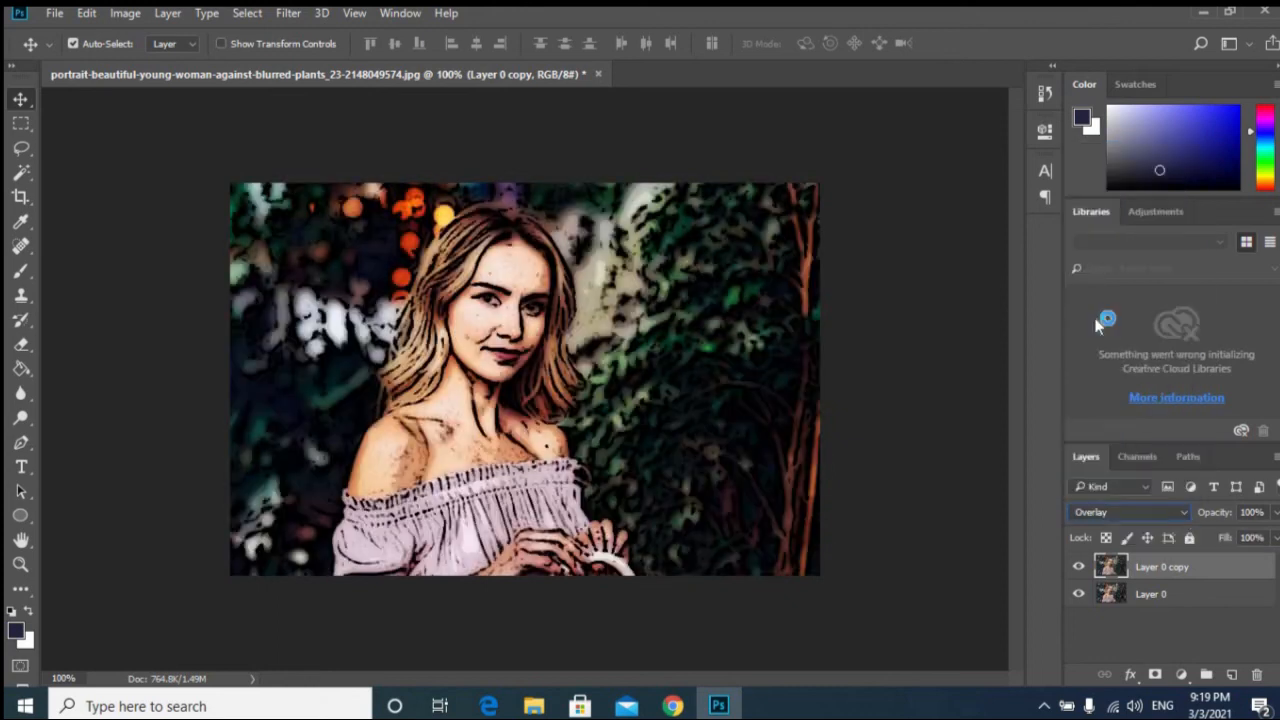